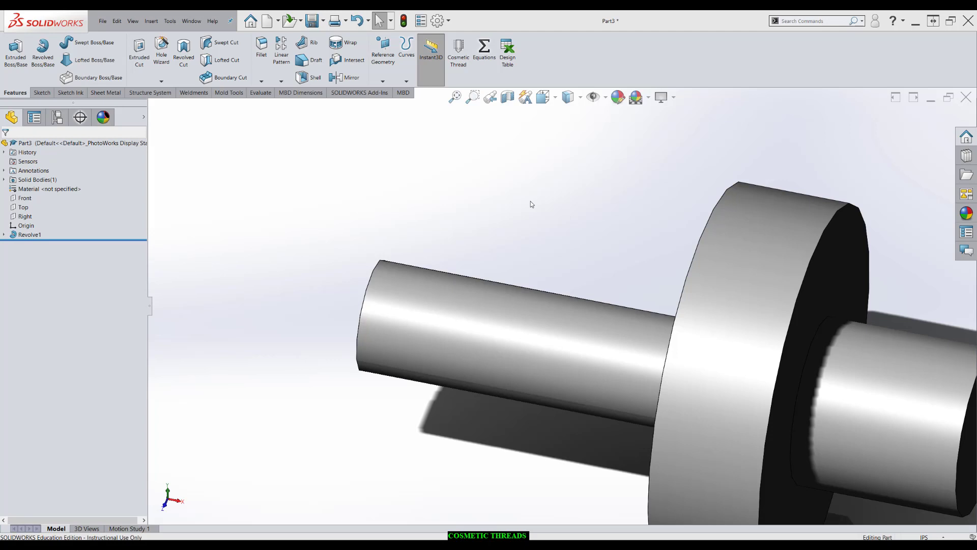
Inspect the shaft's revolve dimensions and the right boss face, then clear the selection
scroll(529, 208, "up", 3)
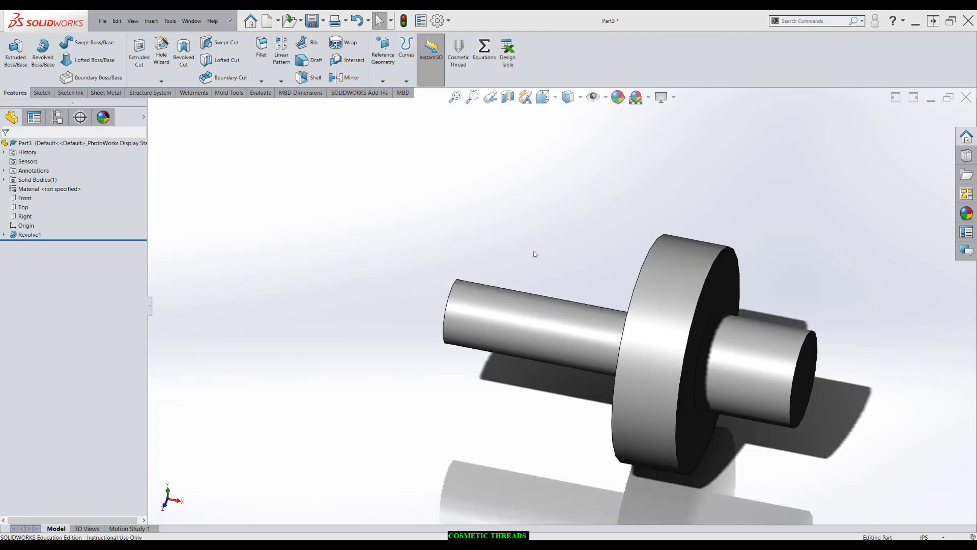
left_click(548, 332)
left_click(763, 367)
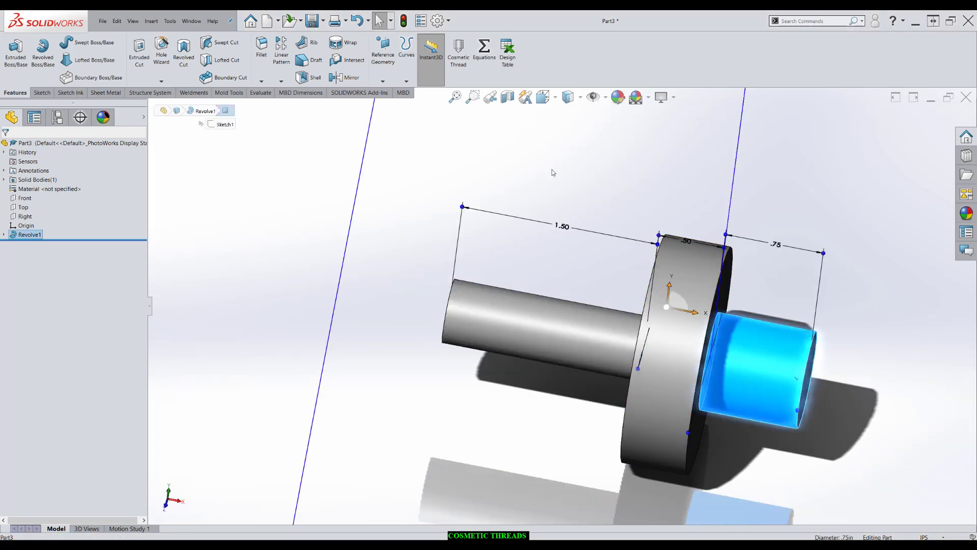
left_click(552, 246)
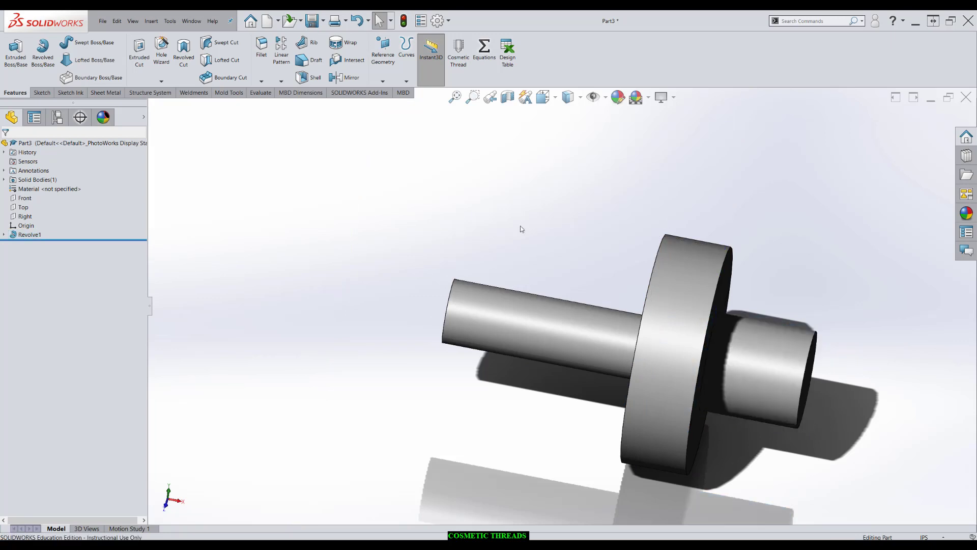
Add a modeled thread at the shaft's end edge with a blind depth of 1.19370079 in
left_click(161, 82)
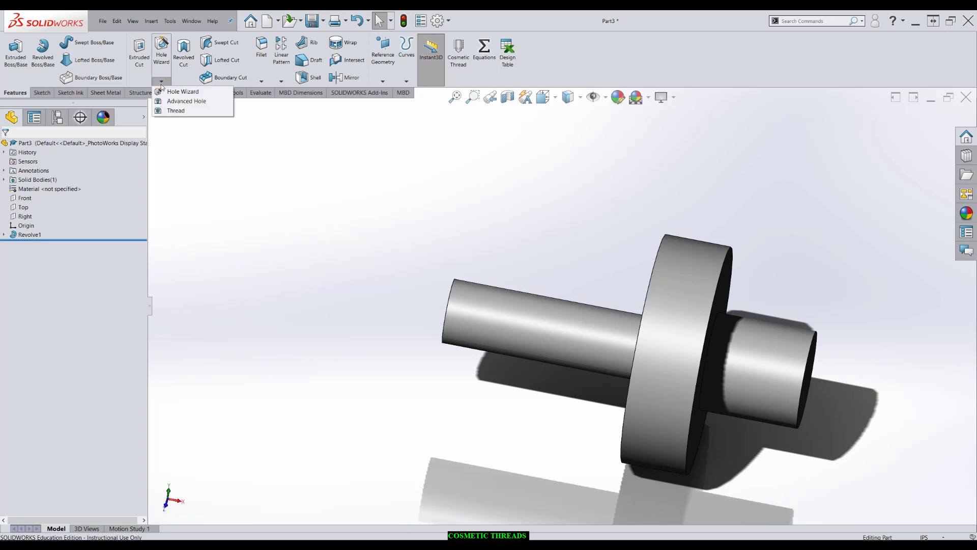
left_click(167, 111)
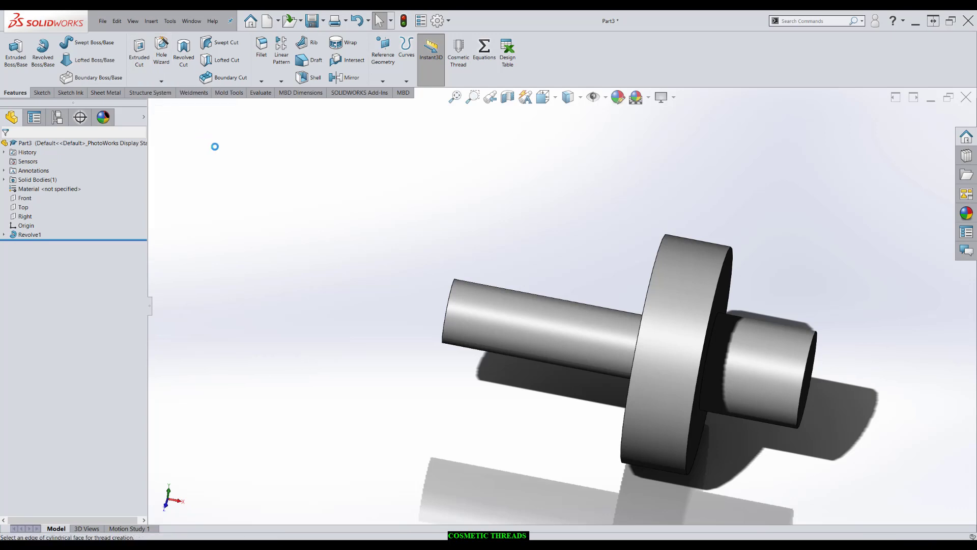
left_click(449, 296)
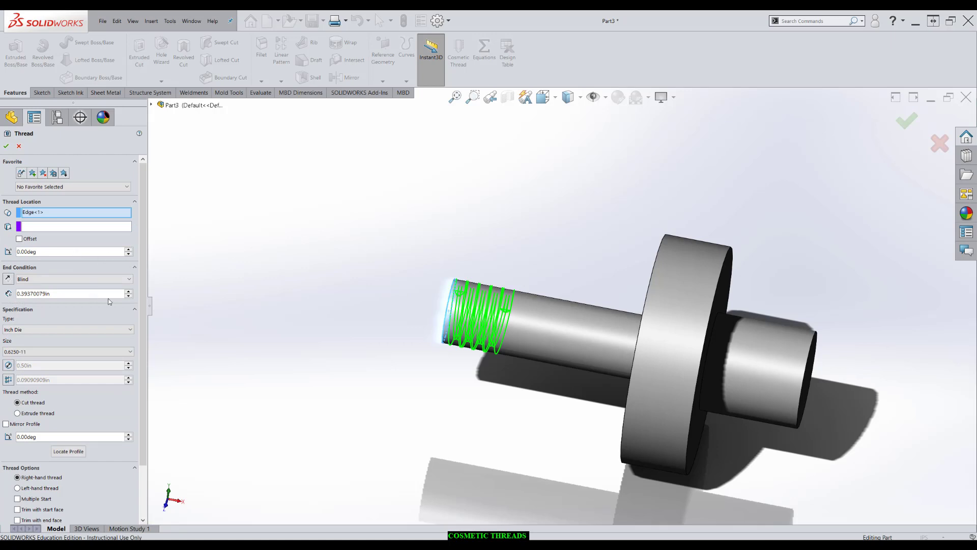
left_click(129, 293)
left_click(129, 293)
left_click(129, 293)
left_click(7, 146)
scroll(463, 371, "down", 4)
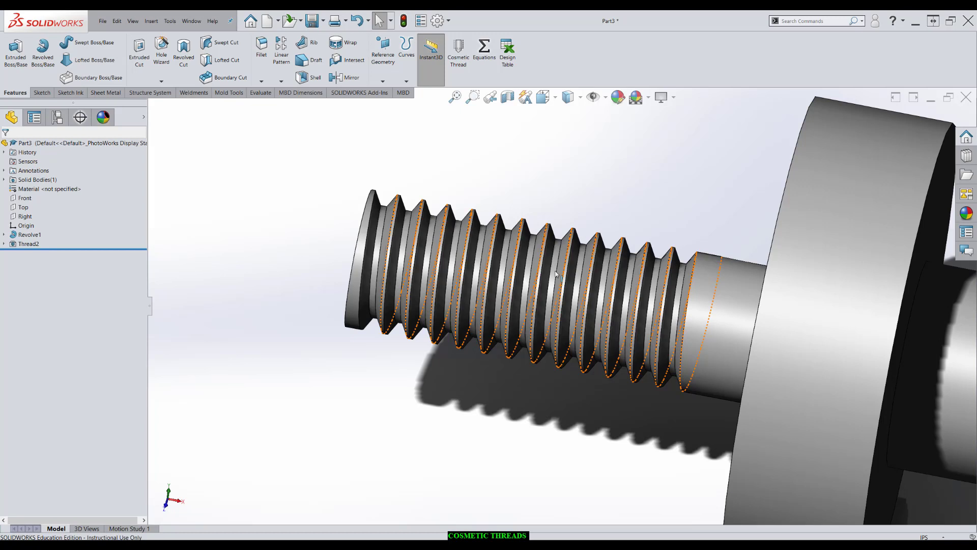
Undo Thread2 and add Cosmetic Thread from the Annotation commands to the ribbon
key("ctrl+z")
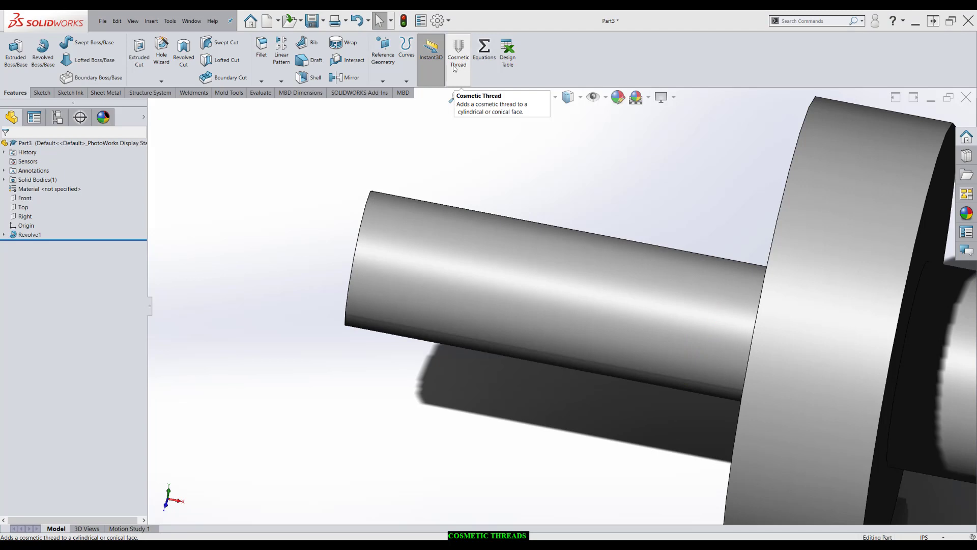
scroll(790, 288, "up", 3)
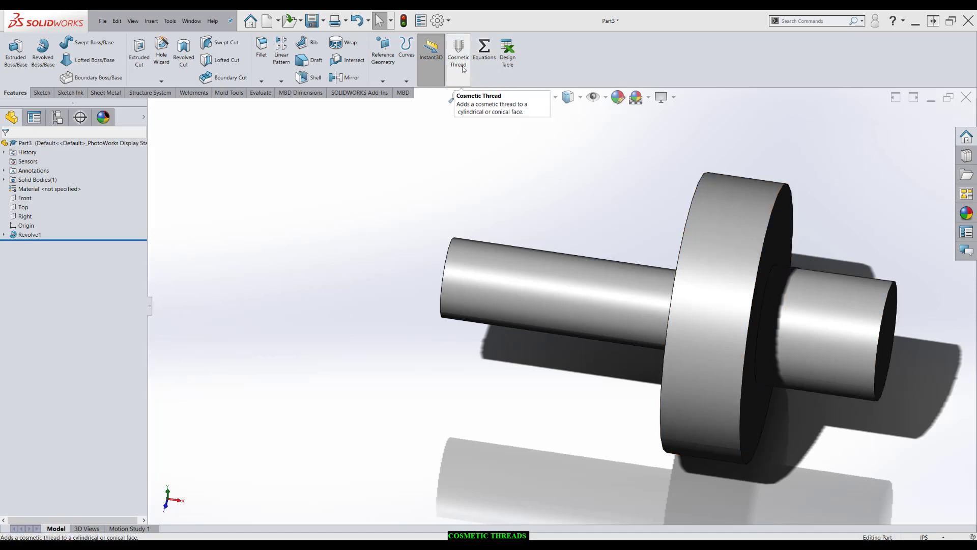
right_click(589, 66)
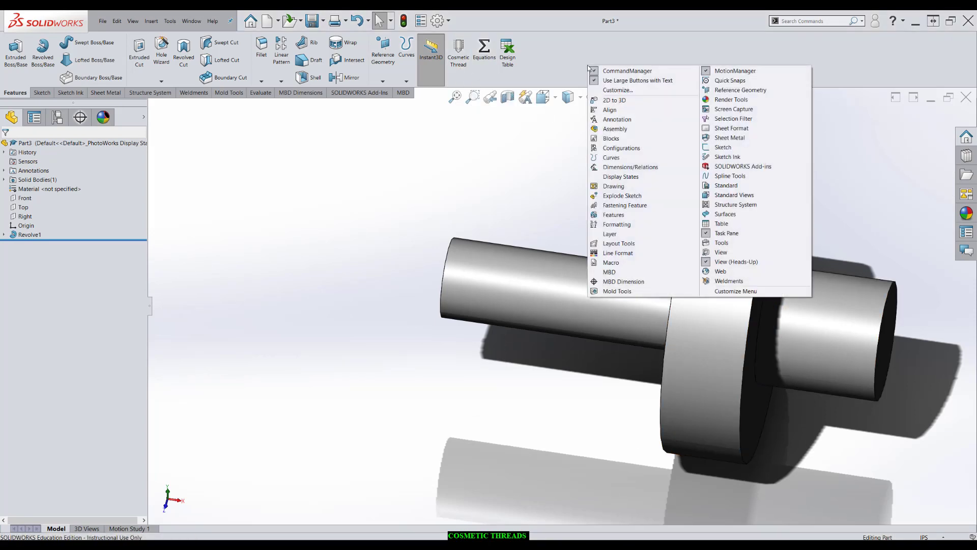
left_click(618, 90)
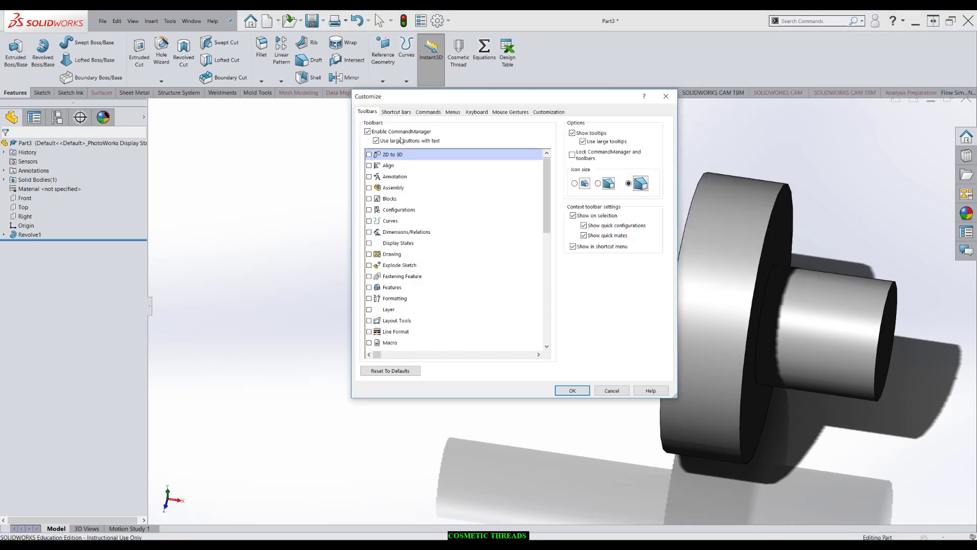
left_click(428, 112)
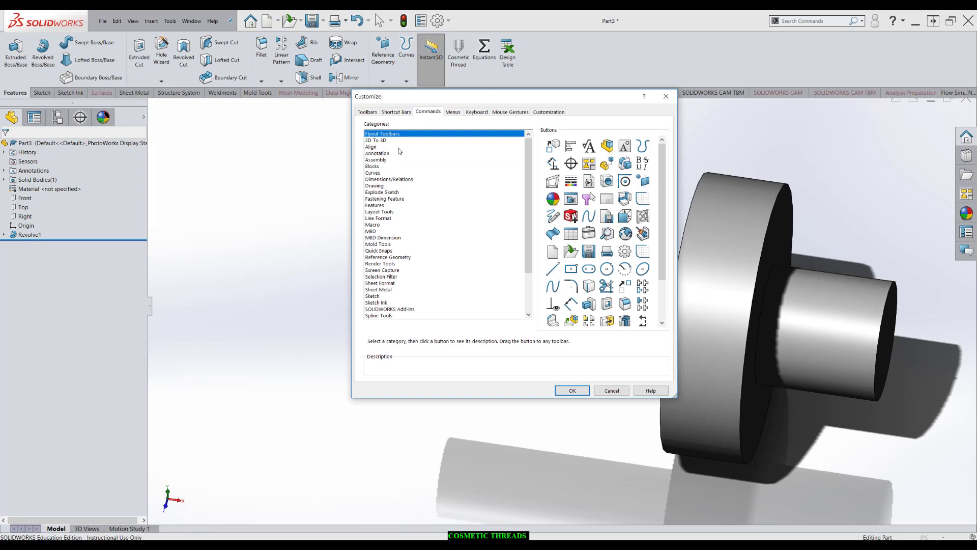
left_click(385, 159)
left_click(385, 153)
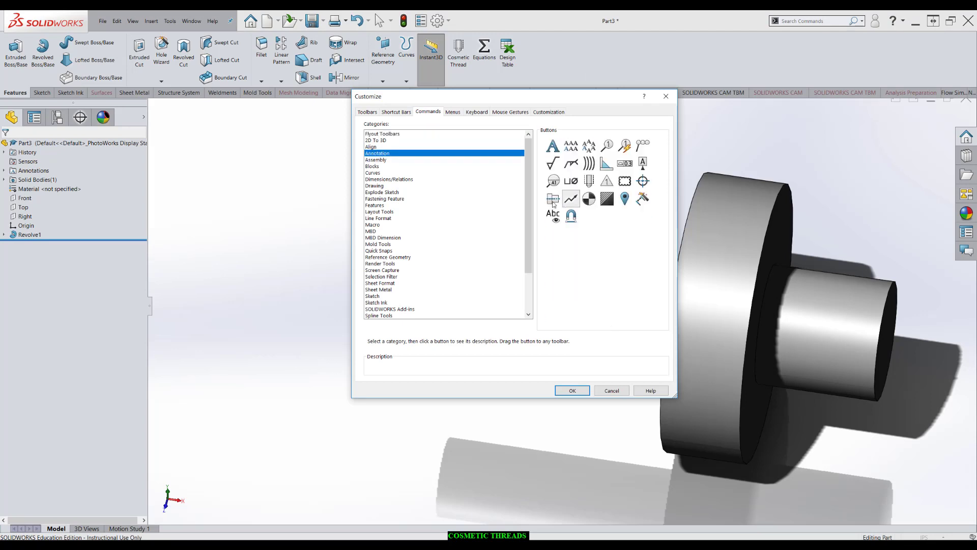
mouse_move(589, 180)
left_mouse_down()
mouse_move(539, 54)
mouse_move(575, 178)
left_mouse_up()
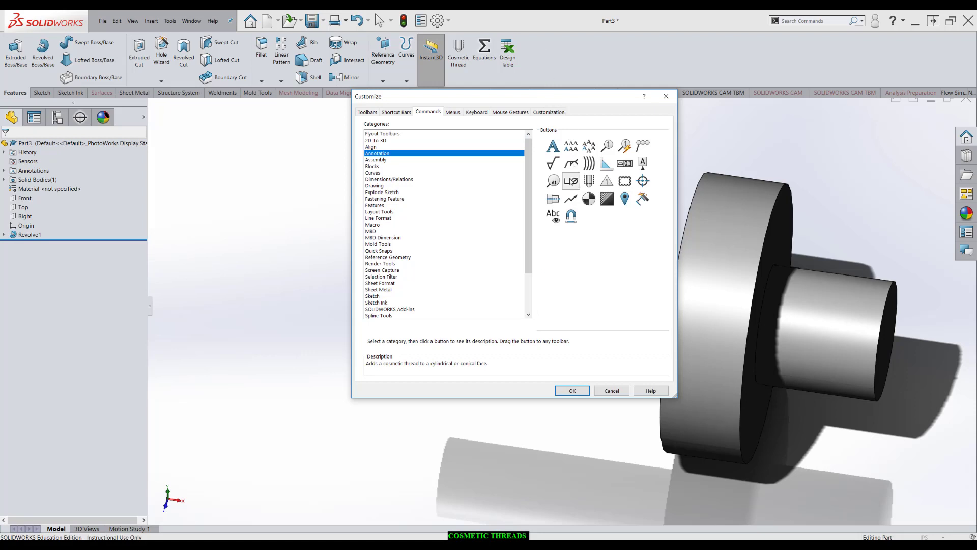
left_click(572, 391)
Start a cosmetic thread on the shaft's end circular edge using the ANSI Inch standard
left_click(457, 59)
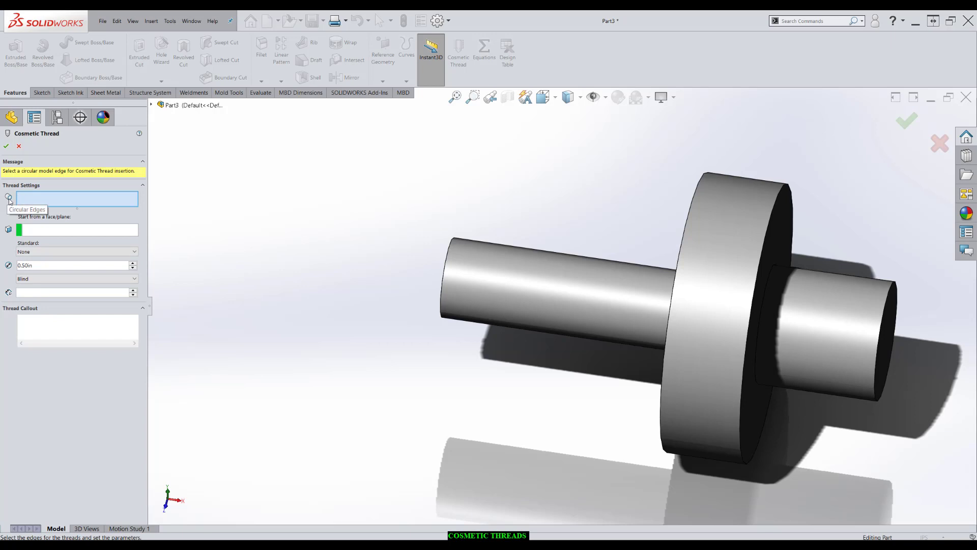
left_click(449, 253)
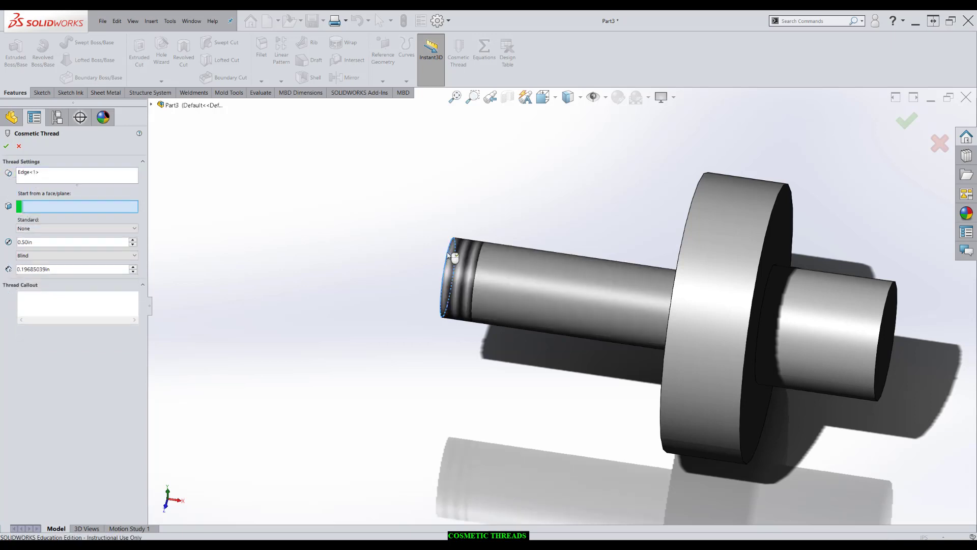
middle_click_drag(449, 252, 278, 283)
left_click(57, 230)
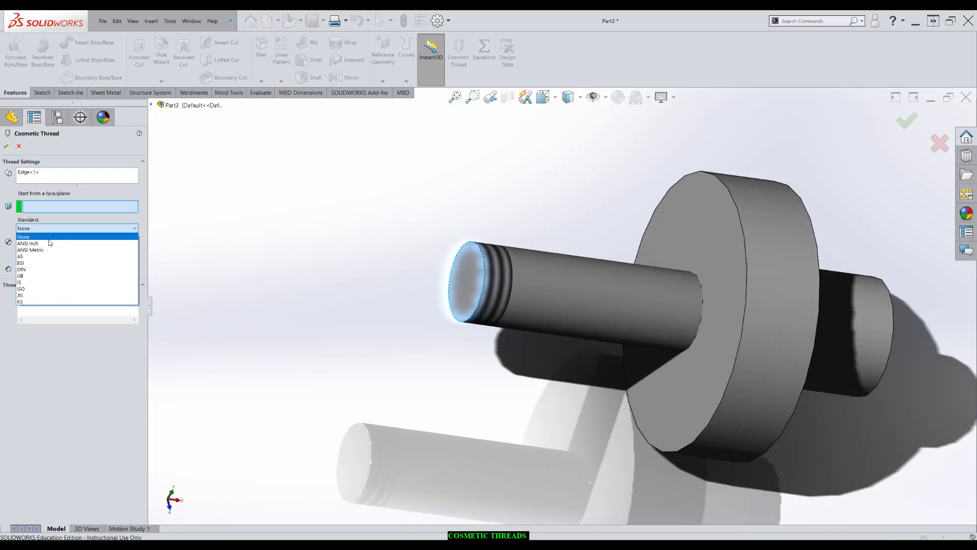
left_click(49, 243)
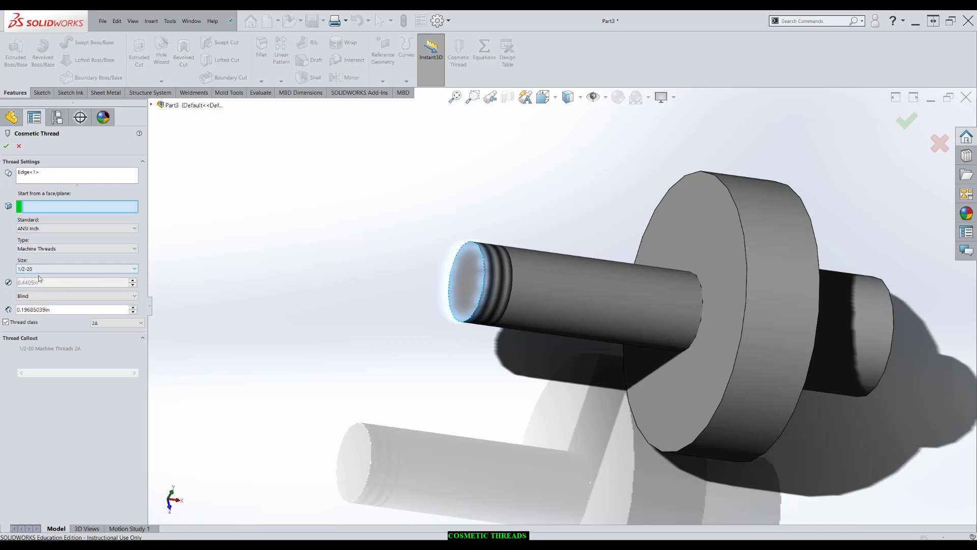
Set the cosmetic thread to size 1/2-13, Blind end condition, depth 1
left_click(39, 270)
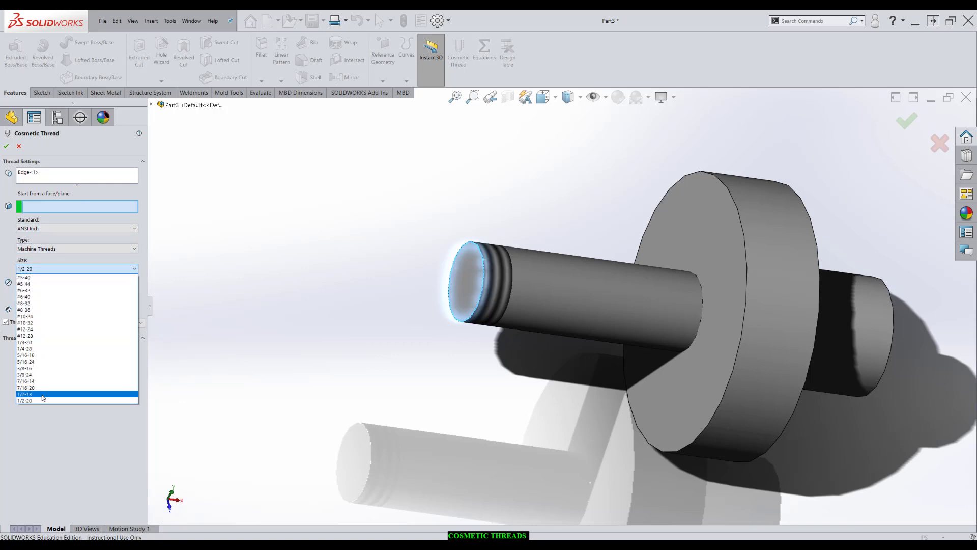
left_click(43, 394)
left_click(40, 272)
left_click(39, 398)
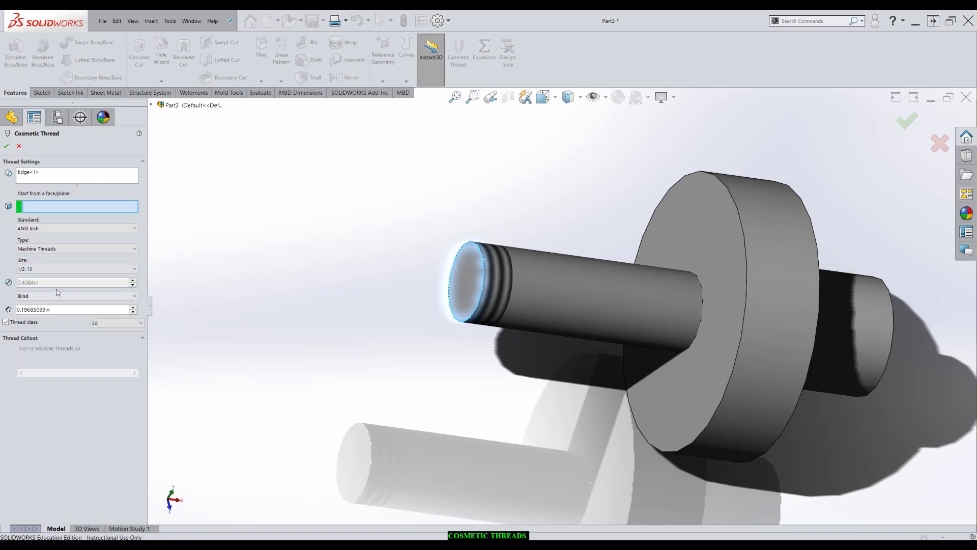
left_click(53, 299)
left_click(52, 304)
left_click(60, 309)
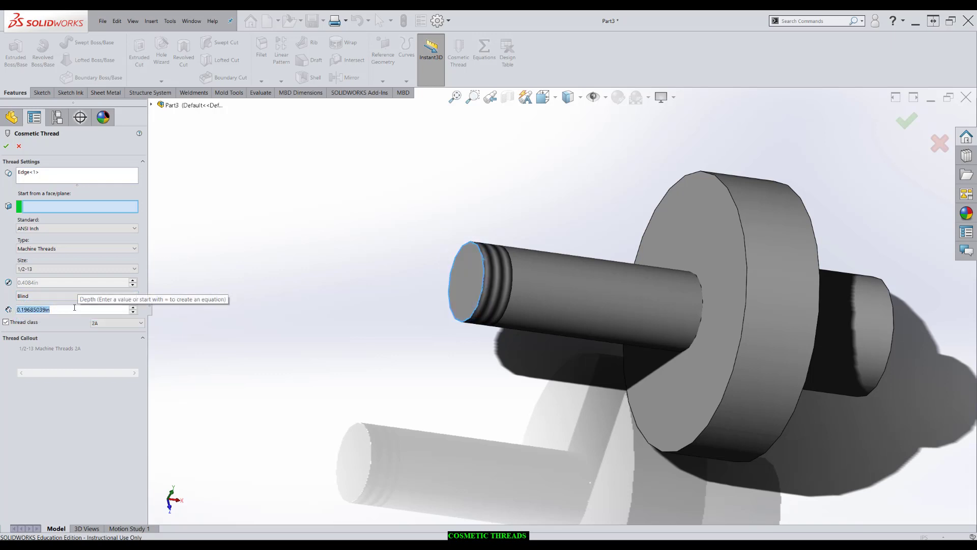
type("1")
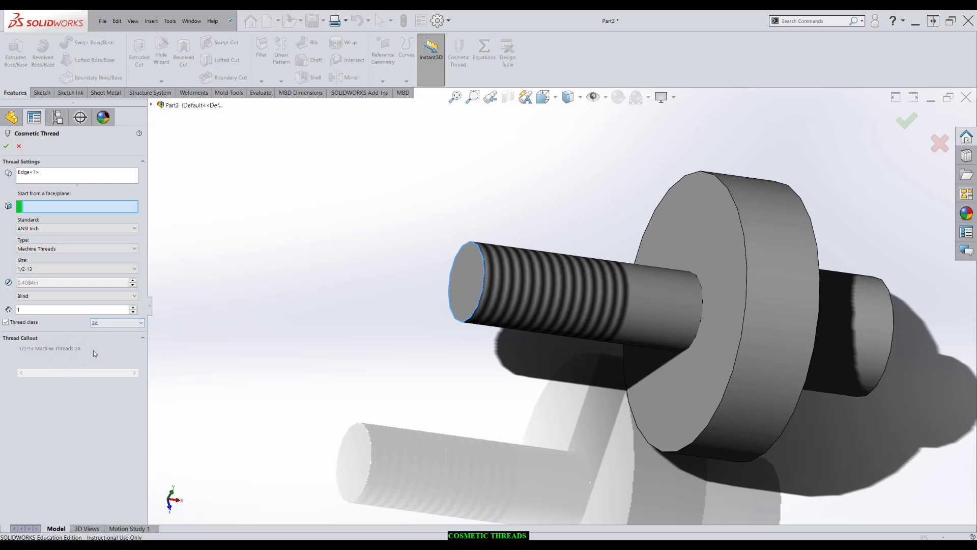
Create Cosmetic Thread1 and orbit around the shaft to inspect its 1 inch threaded section
left_click(7, 147)
scroll(621, 298, "down", 3)
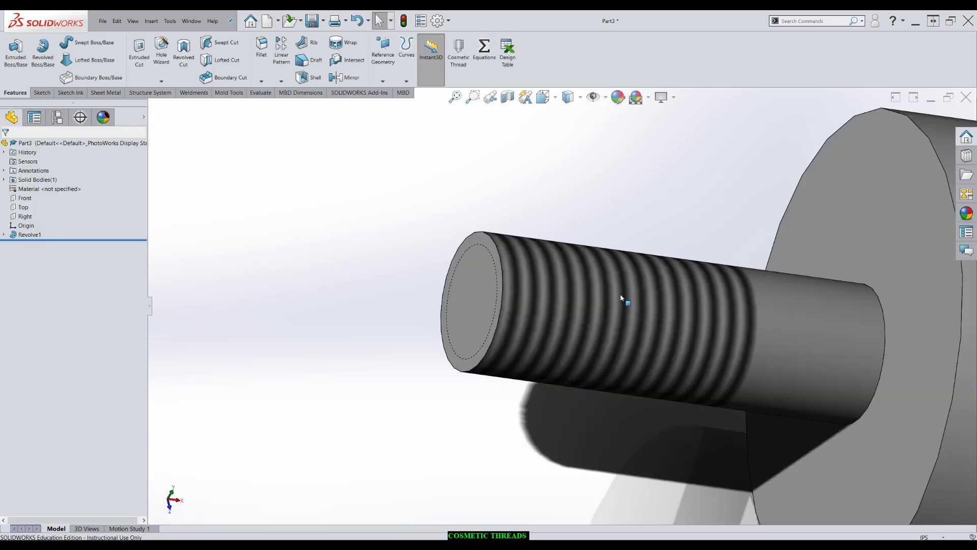
middle_click_drag(622, 305, 558, 214)
middle_click_drag(434, 270, 370, 254)
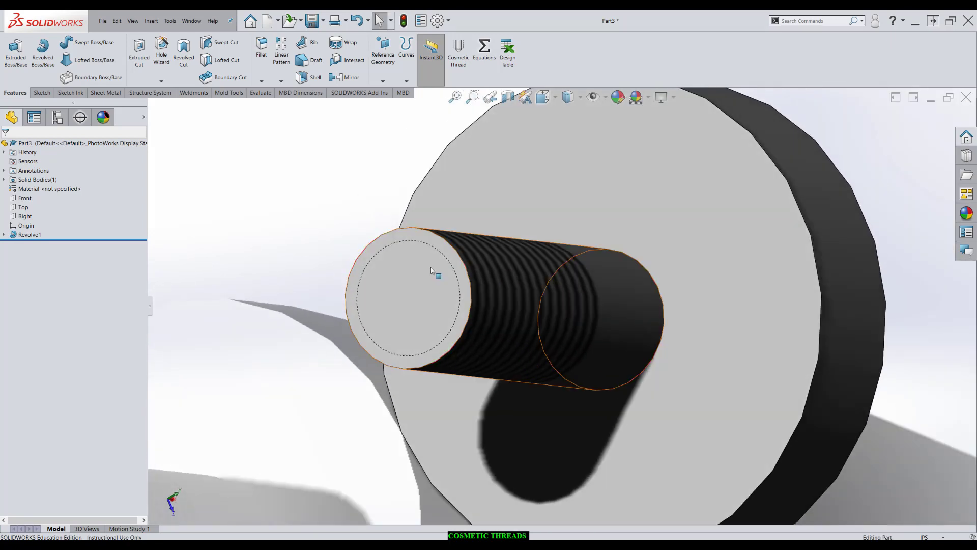
scroll(490, 294, "down", 2)
left_click(490, 294)
scroll(417, 277, "up", 2)
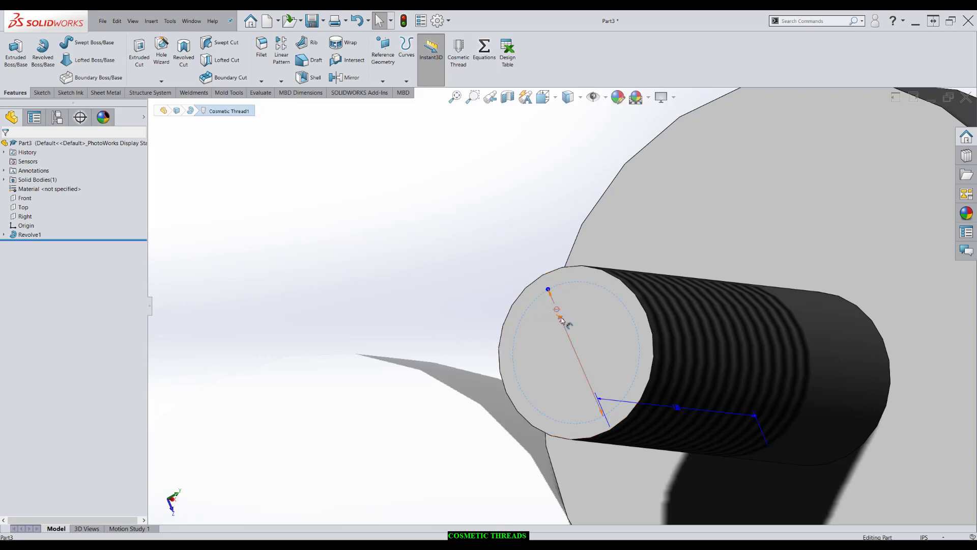
middle_click_drag(506, 224, 620, 336)
scroll(485, 309, "up", 3)
scroll(484, 309, "down", 3)
scroll(620, 336, "up", 3)
left_click(438, 226)
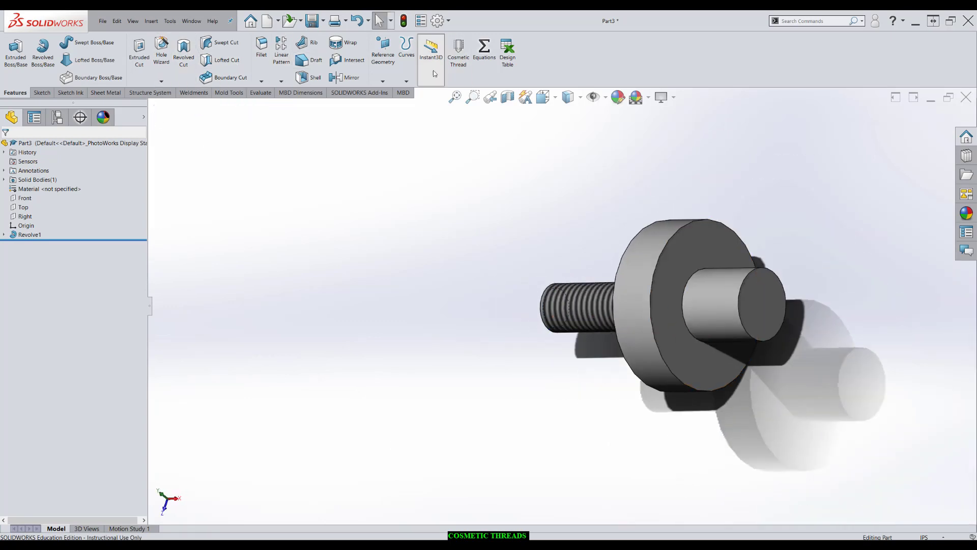
Cut a modeled thread on the larger shaft step, ending Up To Selection at the flange face
left_click(162, 81)
left_click(176, 112)
left_click(547, 293)
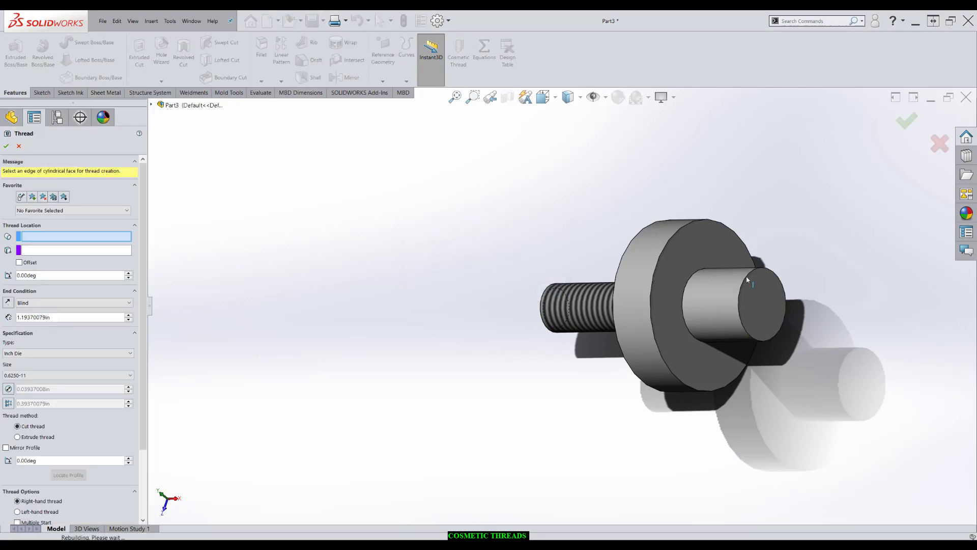
left_click(747, 277)
middle_click_drag(261, 227, 346, 285)
left_click(66, 280)
left_click(60, 300)
middle_click_drag(611, 285, 704, 254)
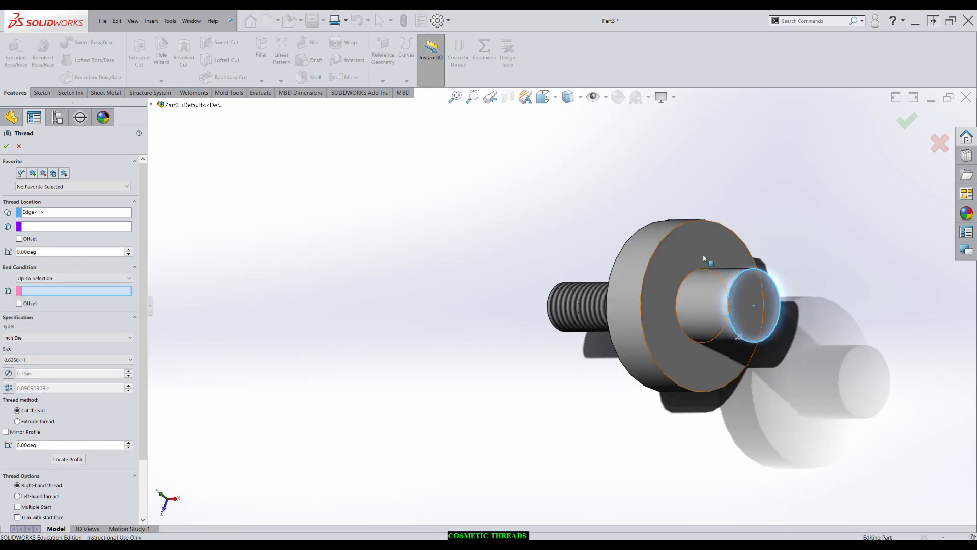
left_click(704, 255)
left_click(7, 148)
middle_click_drag(491, 404, 560, 397)
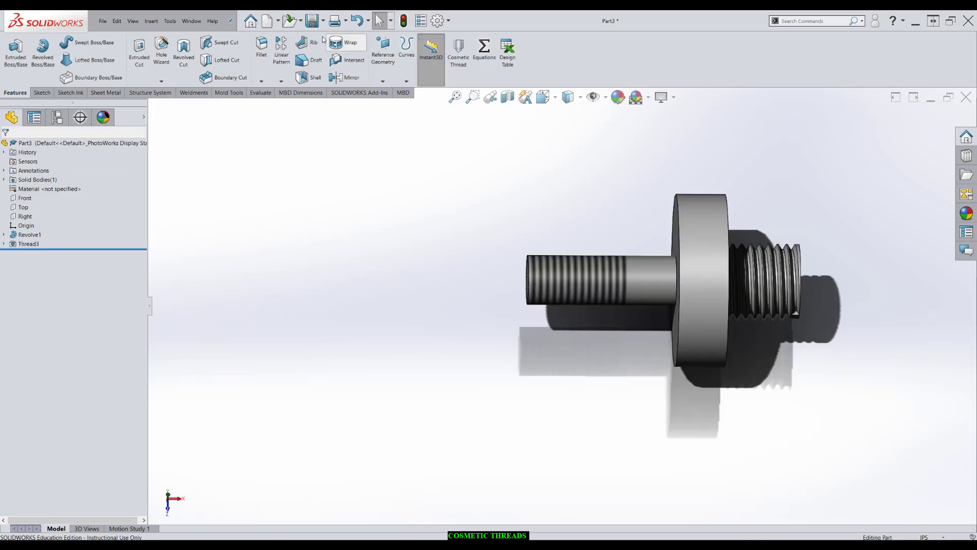
Save the part as 'EXAMPLE COSMETIC THREAD'
left_click(322, 21)
left_click(328, 44)
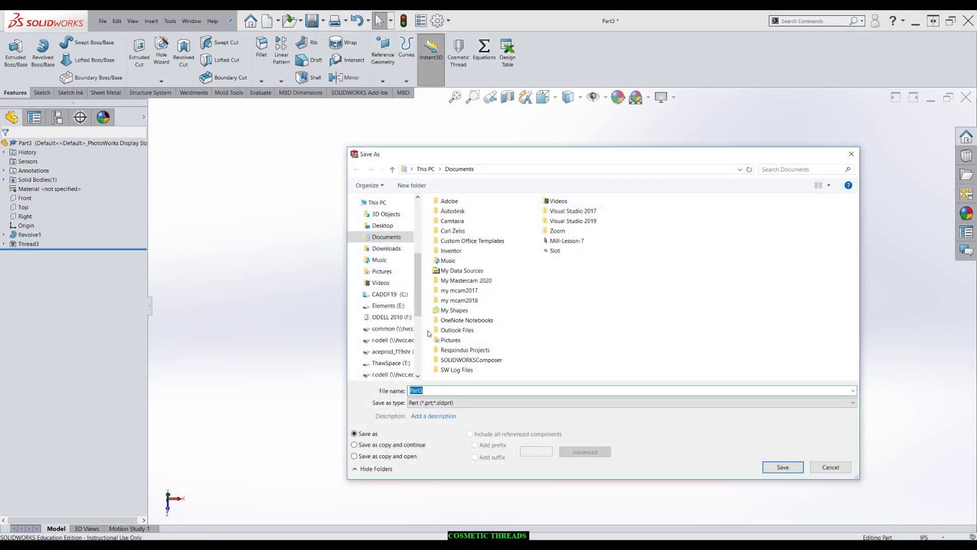
type("EXAMPLE COSMETIC THREAD")
left_click(772, 467)
left_click(267, 21)
Create a B-SIZE drawing and place a single model view of the saved part
double_click(581, 200)
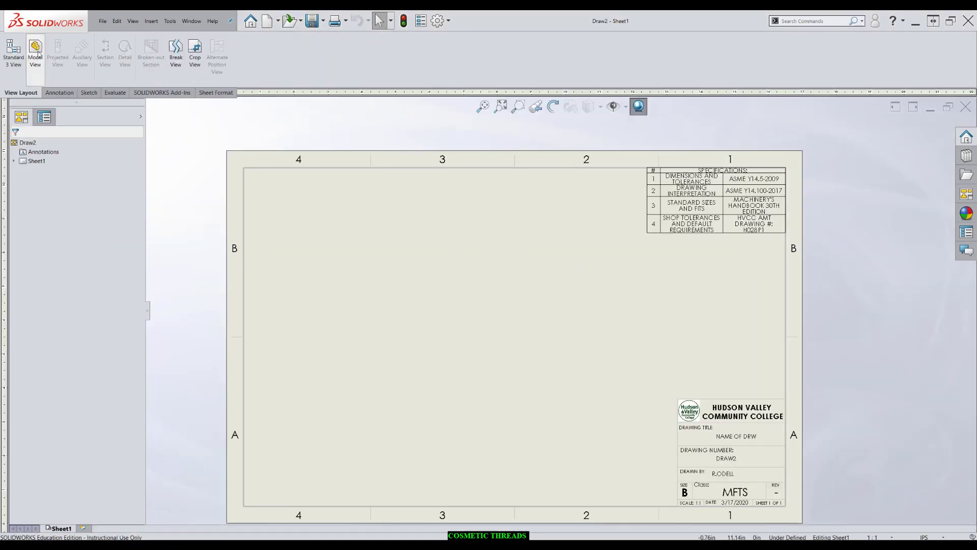
left_click(35, 51)
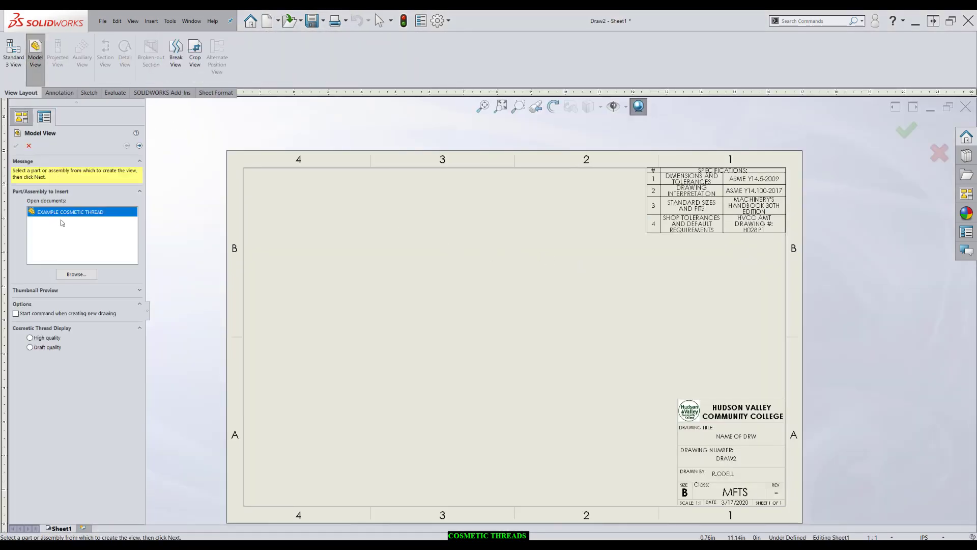
left_click(469, 337)
key("Escape")
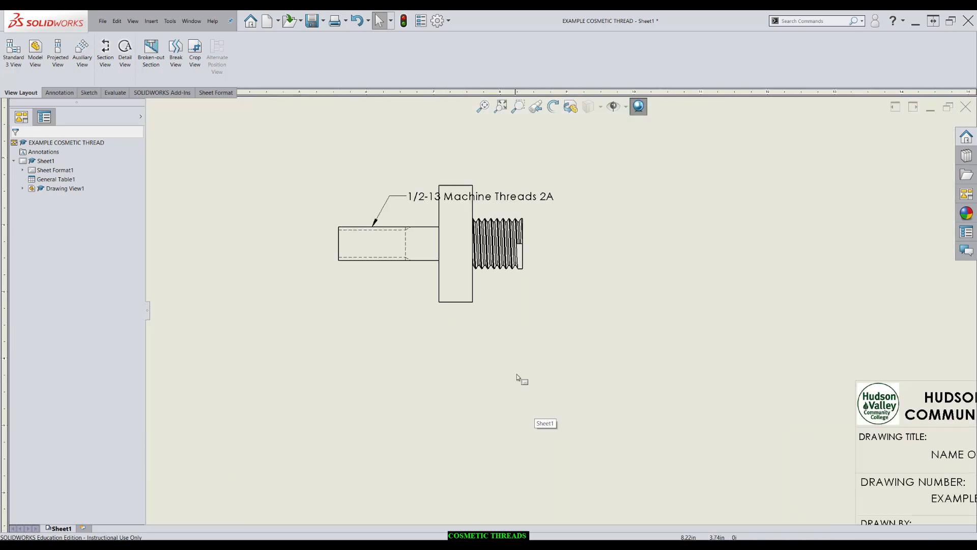
Fit the sheet to the window and move the 1/2-13 Machine Threads 2A callout up-left
scroll(482, 381, "up", 5)
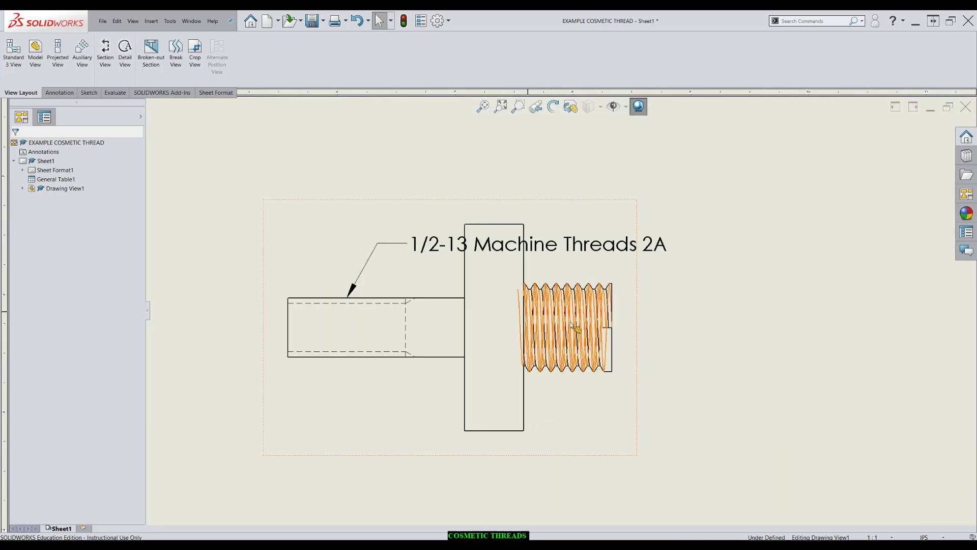
scroll(550, 417, "up", 1)
scroll(552, 400, "up", 2)
scroll(580, 408, "up", 1)
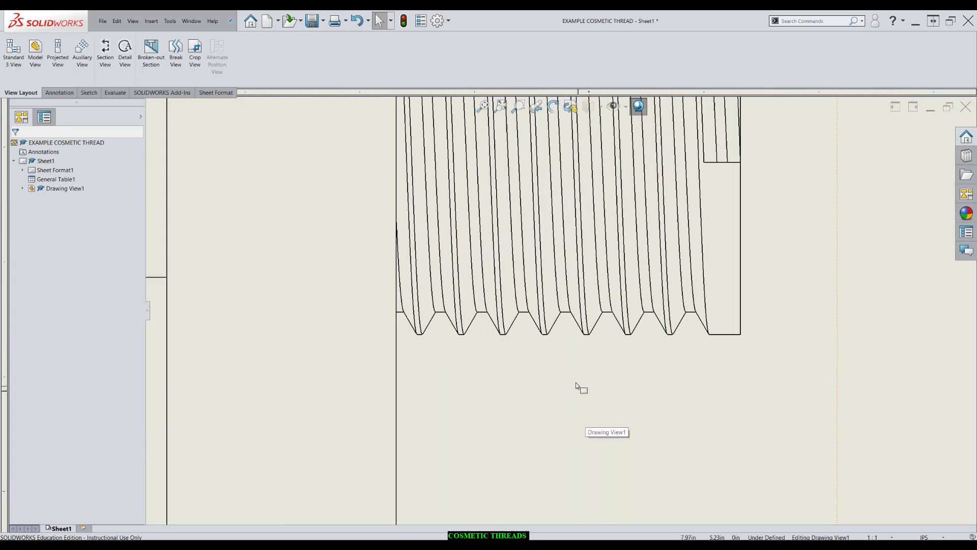
scroll(591, 418, "up", 1)
scroll(620, 411, "down", 2)
scroll(620, 412, "down", 2)
scroll(616, 411, "down", 1)
key("f")
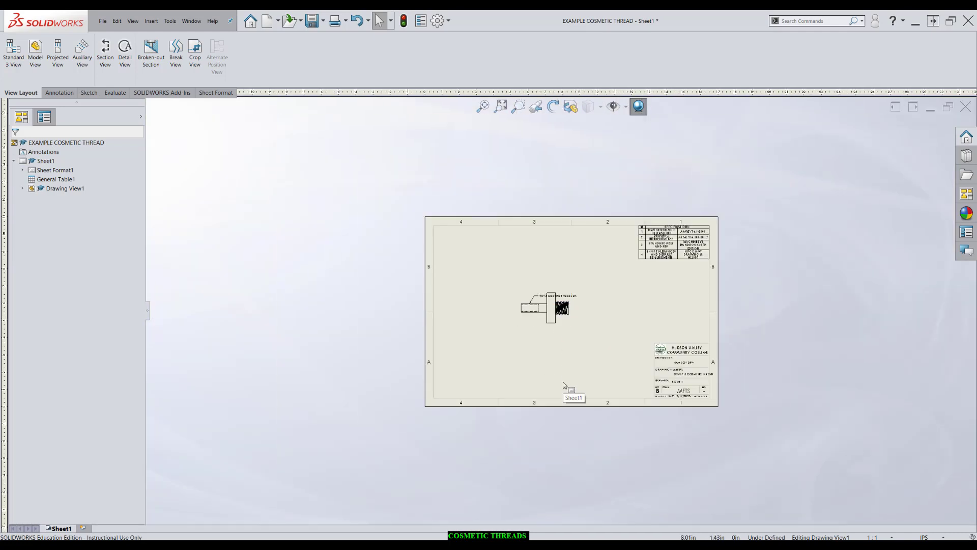
scroll(558, 310, "down", 5)
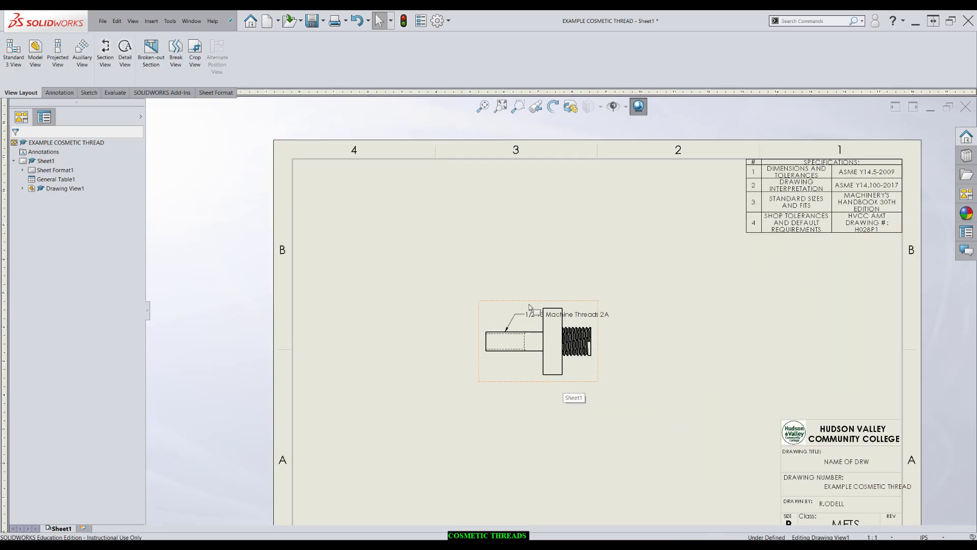
left_click_drag(563, 227, 133, 142)
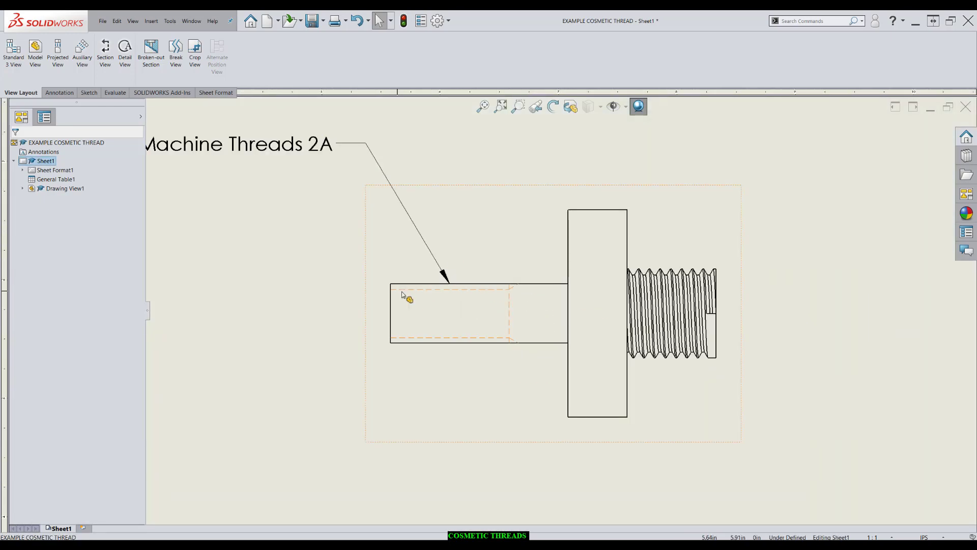